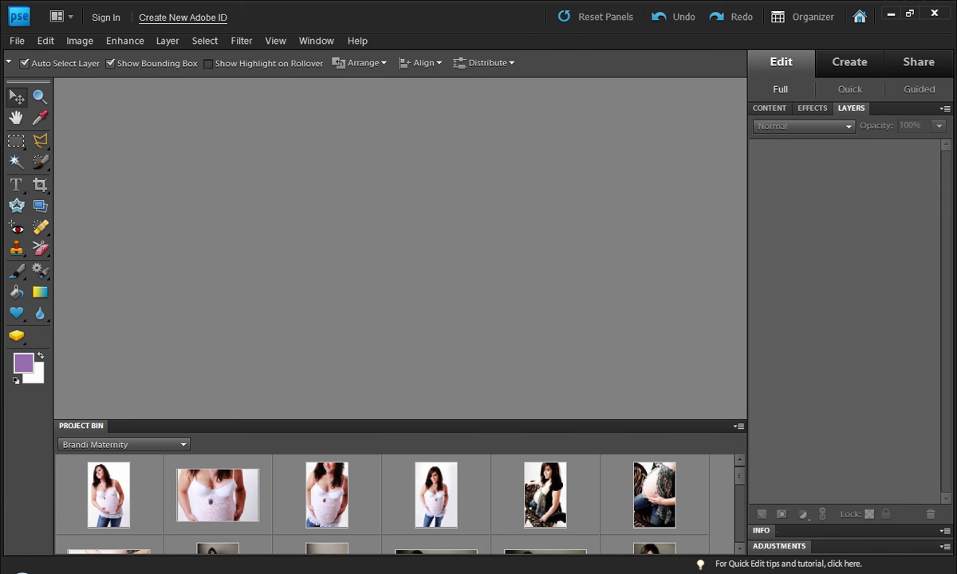
# Back in the Organizer, scroll the grid and bring up the context menu for the 11:38 AM spread.
pyautogui.hotkey('alt', 'Tab')
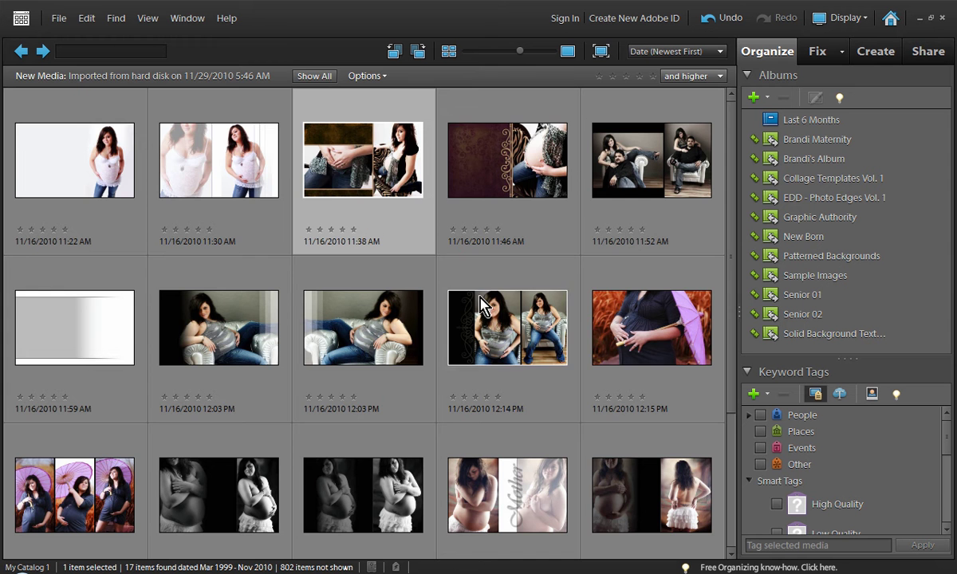
pyautogui.moveTo(738, 325); pyautogui.dragTo(742, 285)
pyautogui.rightClick(366, 183)
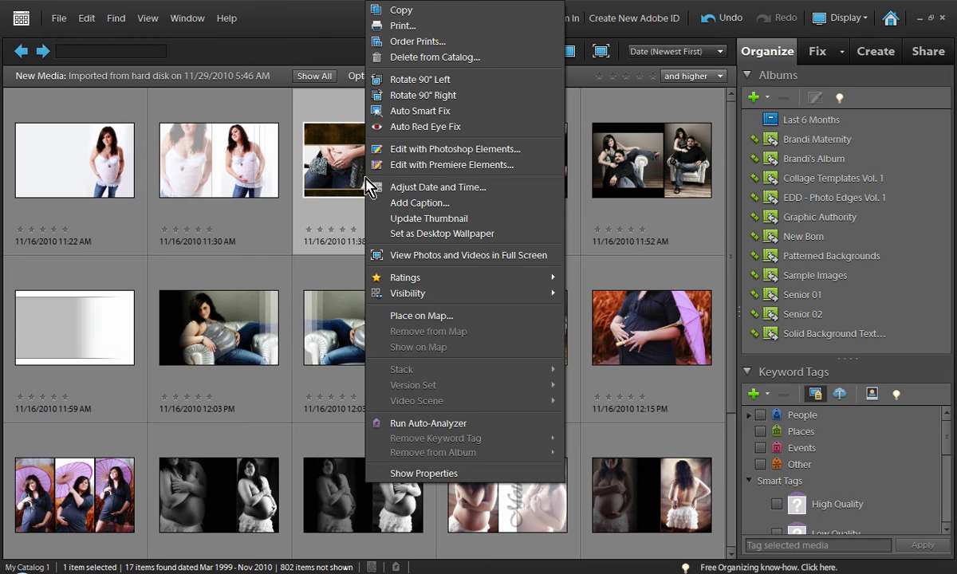
# Open Spread04.psd in the Editor, select its Background layer and zoom out slightly.
pyautogui.click(411, 153)
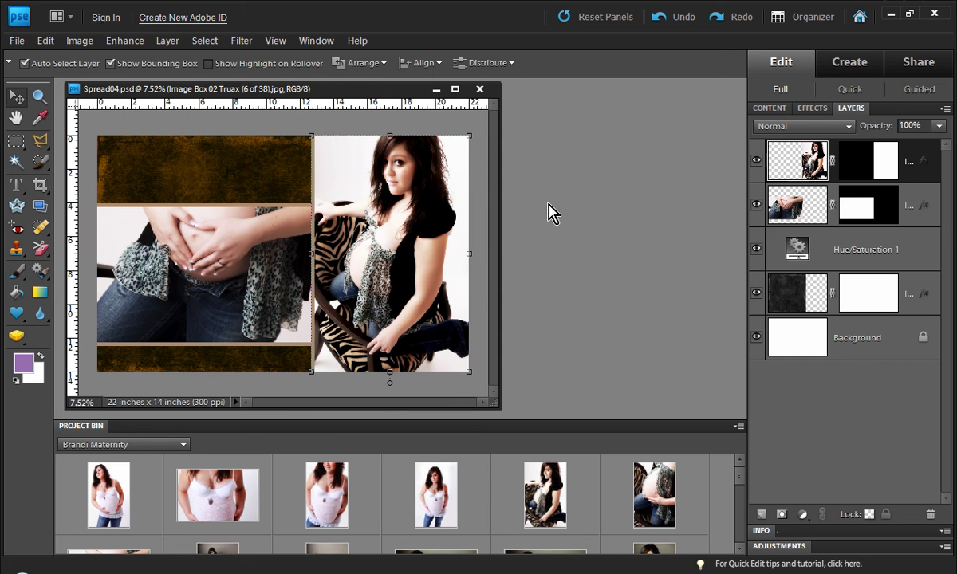
pyautogui.click(484, 211)
pyautogui.scroll(-1, 486, 211)
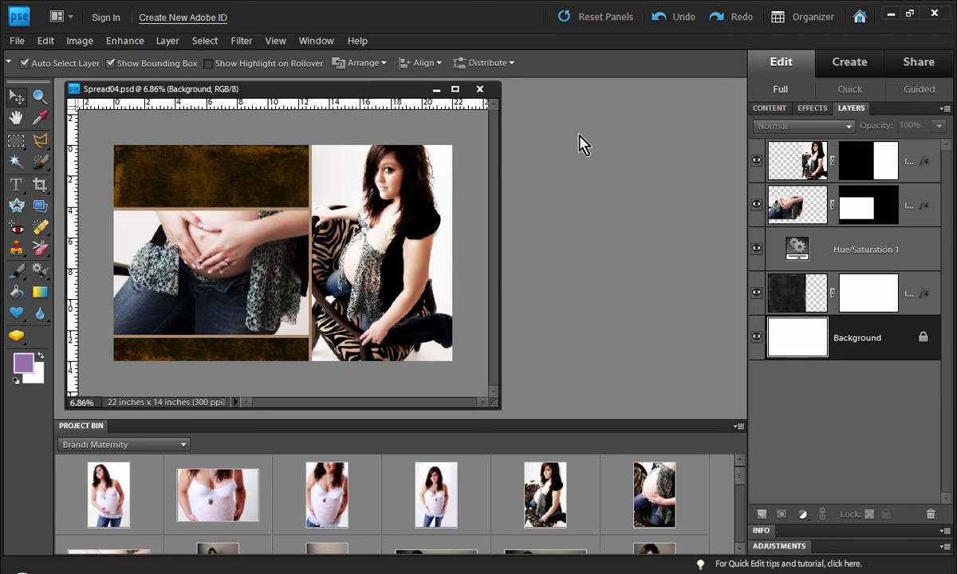
# Close Spread04.psd, show the Effects panel and open the fourth maternity photo from the Project Bin.
pyautogui.click(486, 97)
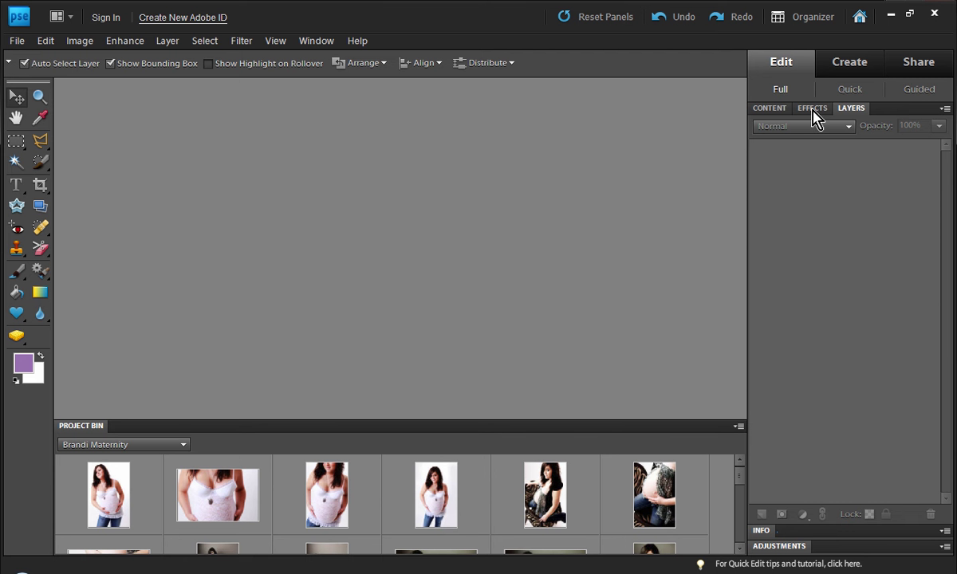
pyautogui.click(812, 110)
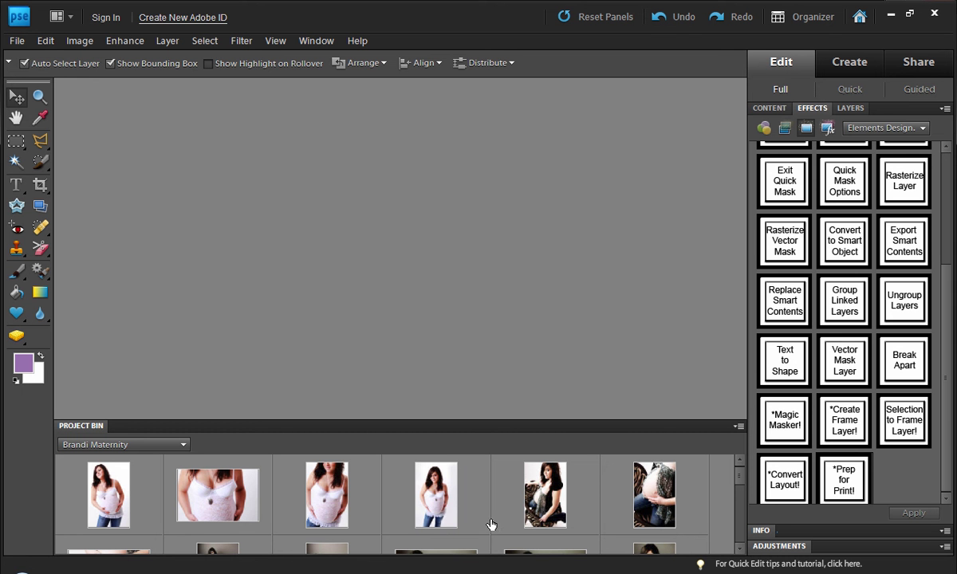
pyautogui.click(436, 505)
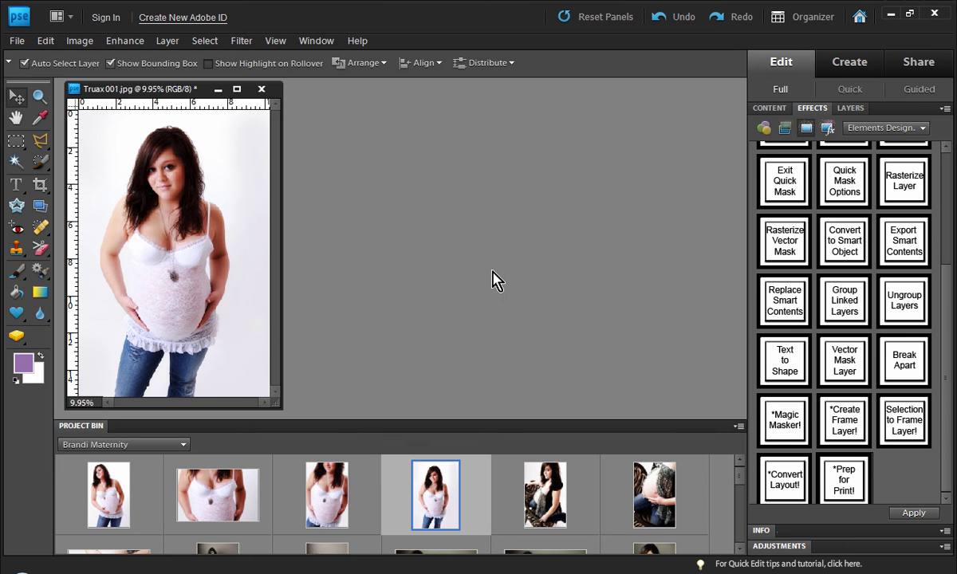
# Launch Prep for Print and confirm its source is the 11x14 iBindDesigns Album folder.
pyautogui.doubleClick(844, 478)
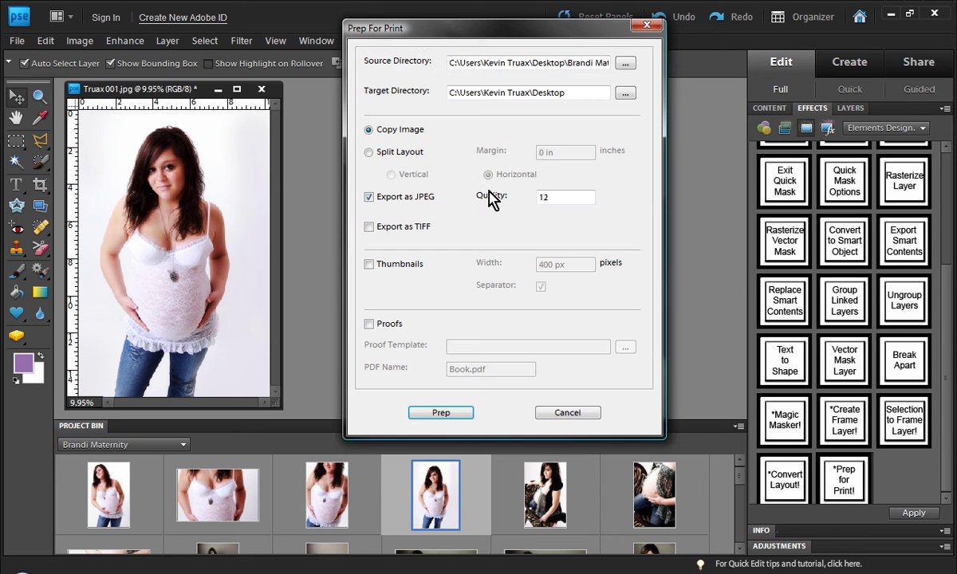
pyautogui.moveTo(421, 34); pyautogui.dragTo(360, 98)
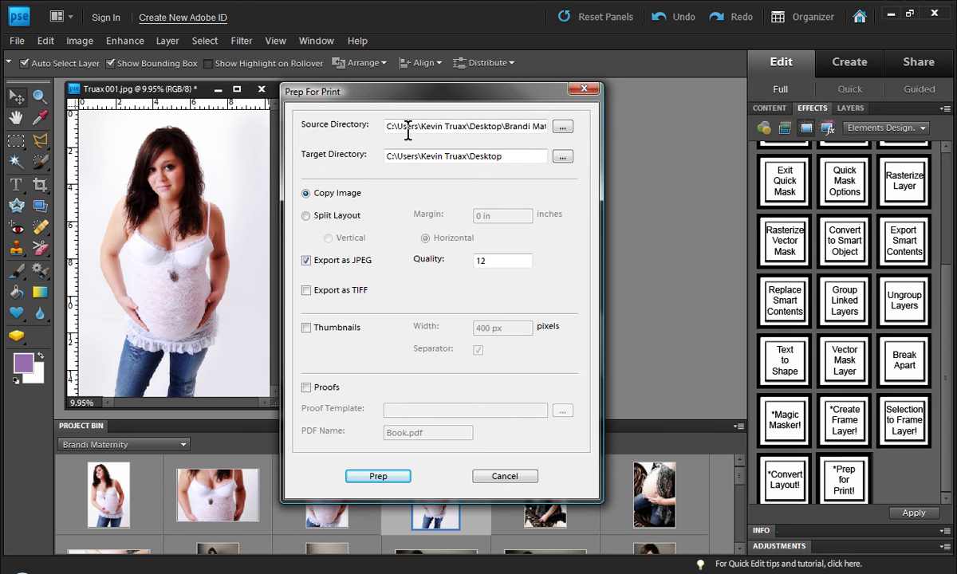
pyautogui.moveTo(385, 128); pyautogui.dragTo(522, 136)
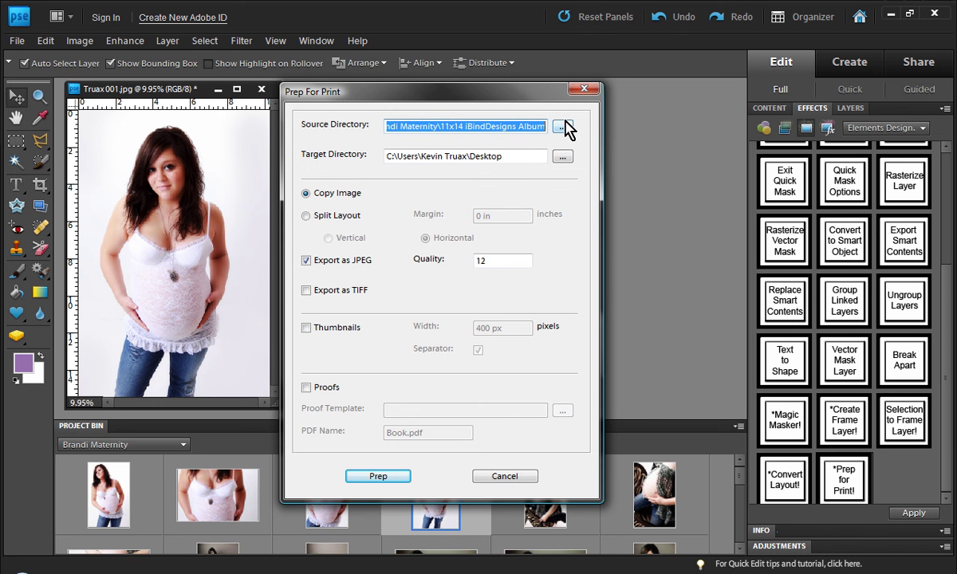
pyautogui.moveTo(429, 125); pyautogui.dragTo(557, 138)
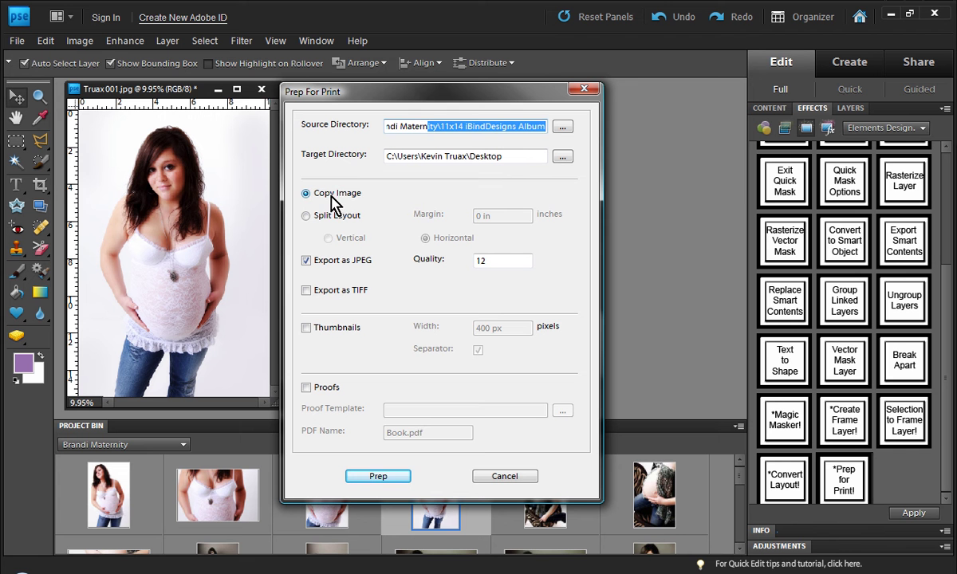
# Choose Split Layout in Prep For Print and check the 0 in margin value.
pyautogui.click(306, 215)
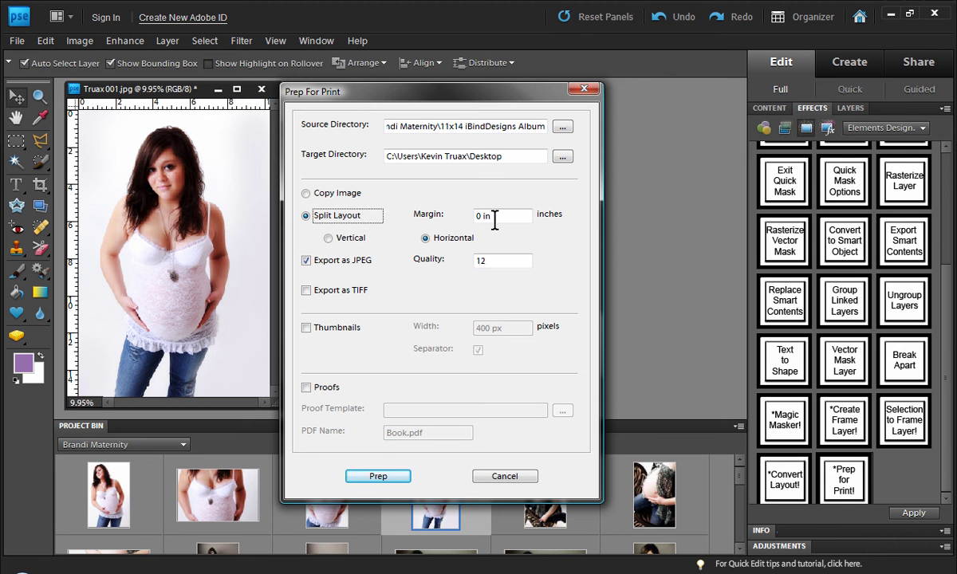
pyautogui.moveTo(494, 220); pyautogui.dragTo(434, 228)
# Split the spreads vertically into halves and set JPEG quality to 10.
pyautogui.click(328, 239)
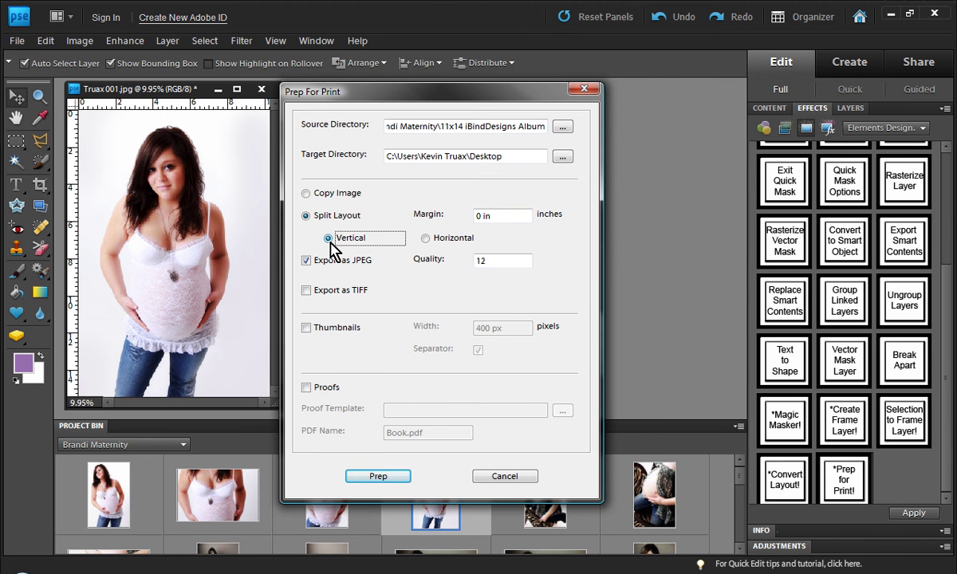
pyautogui.moveTo(353, 93); pyautogui.dragTo(403, 84)
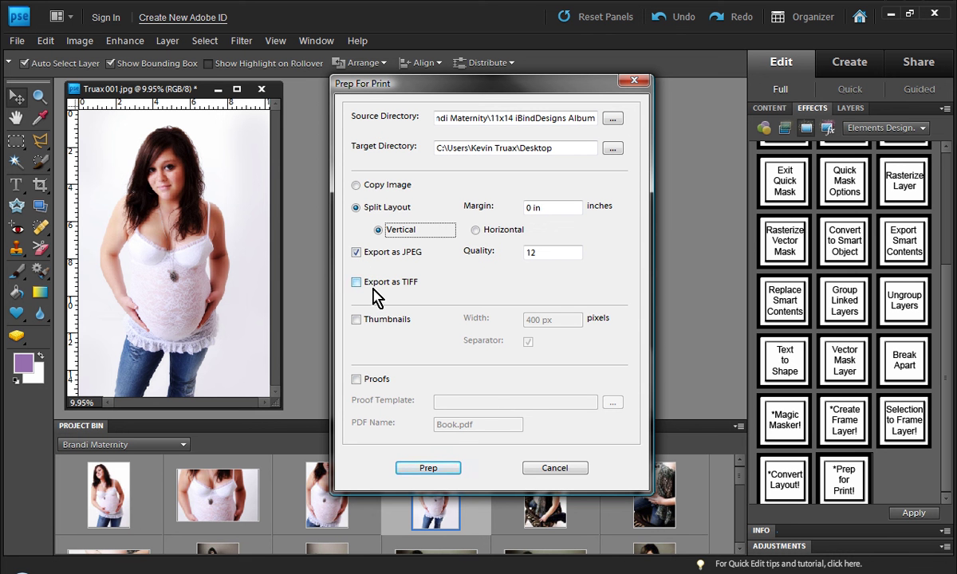
pyautogui.doubleClick(547, 252)
pyautogui.write('10')
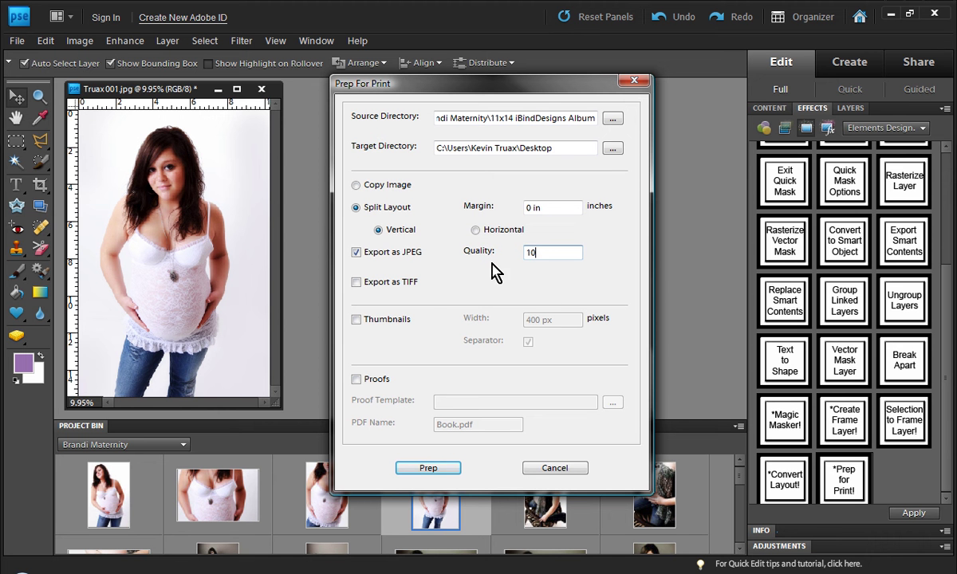
# Enable 800 px thumbnails with the separator off, then run Prep to the Desktop.
pyautogui.click(356, 320)
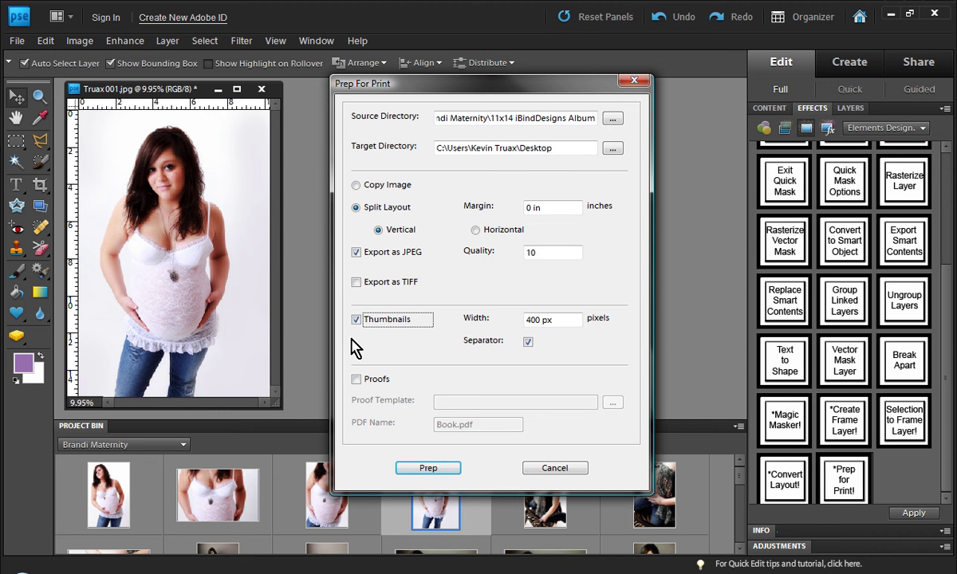
pyautogui.press('Tab')
pyautogui.write('8')
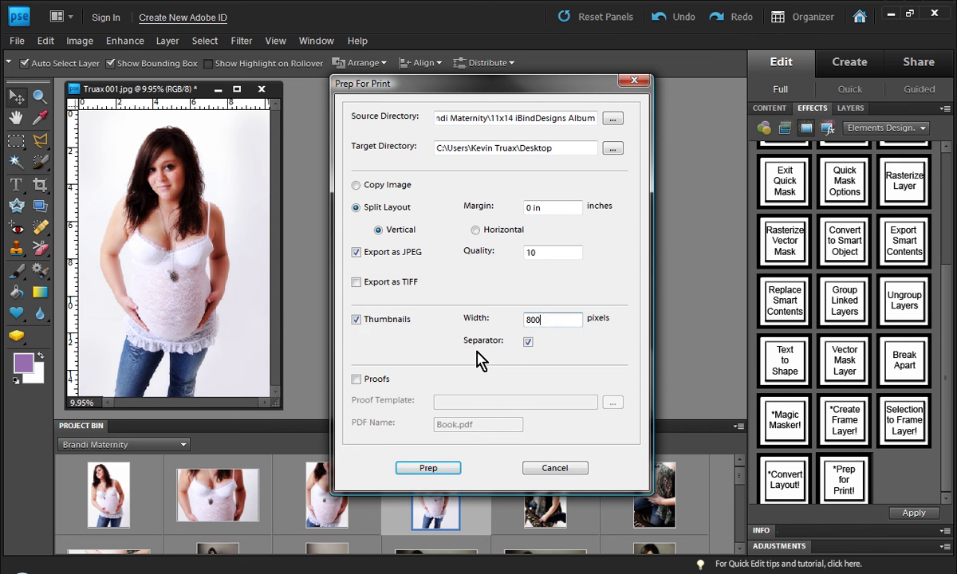
pyautogui.click(528, 343)
pyautogui.click(527, 343)
pyautogui.click(528, 343)
pyautogui.click(448, 475)
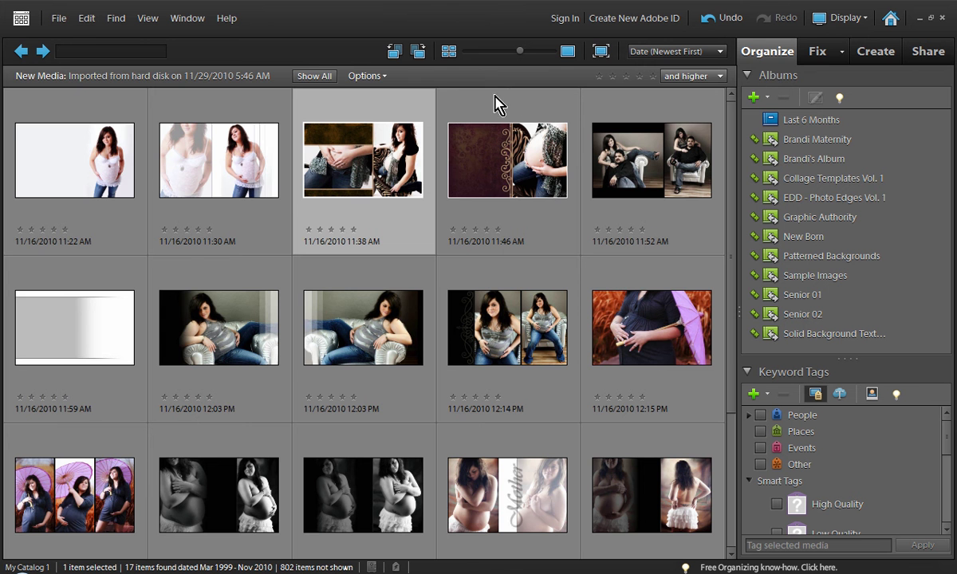
# Show the whole catalog and start an import from files and folders.
pyautogui.click(21, 51)
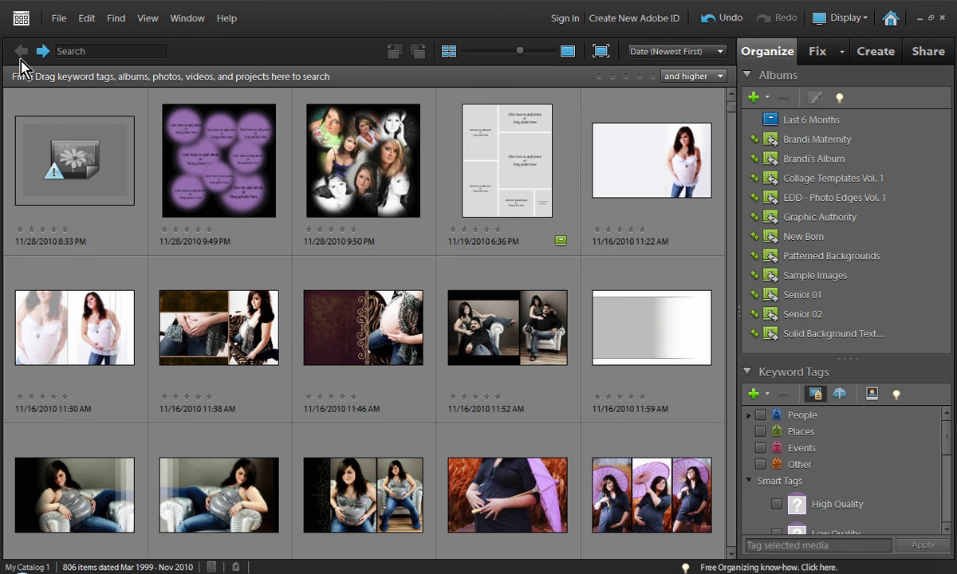
pyautogui.click(58, 18)
pyautogui.moveTo(78, 41)
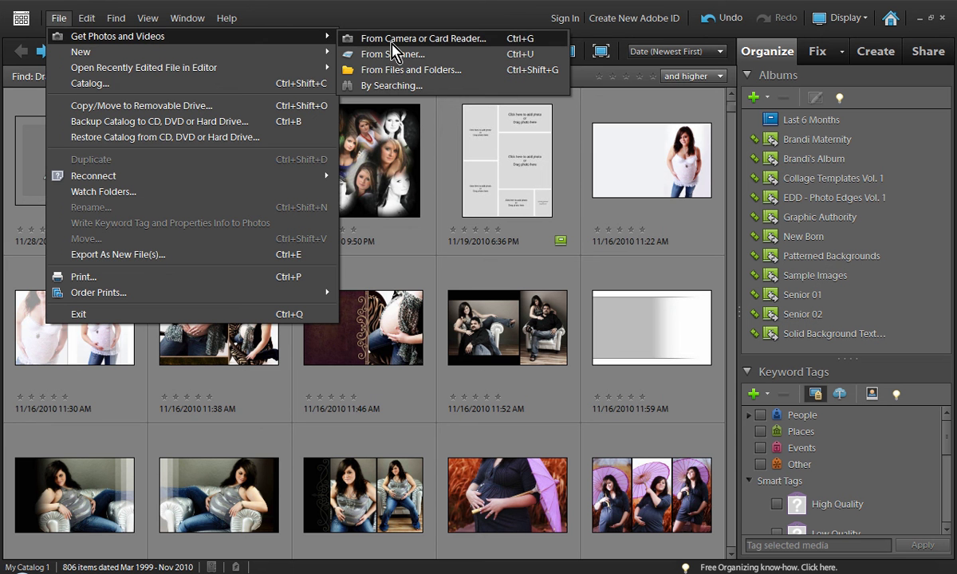
pyautogui.click(399, 72)
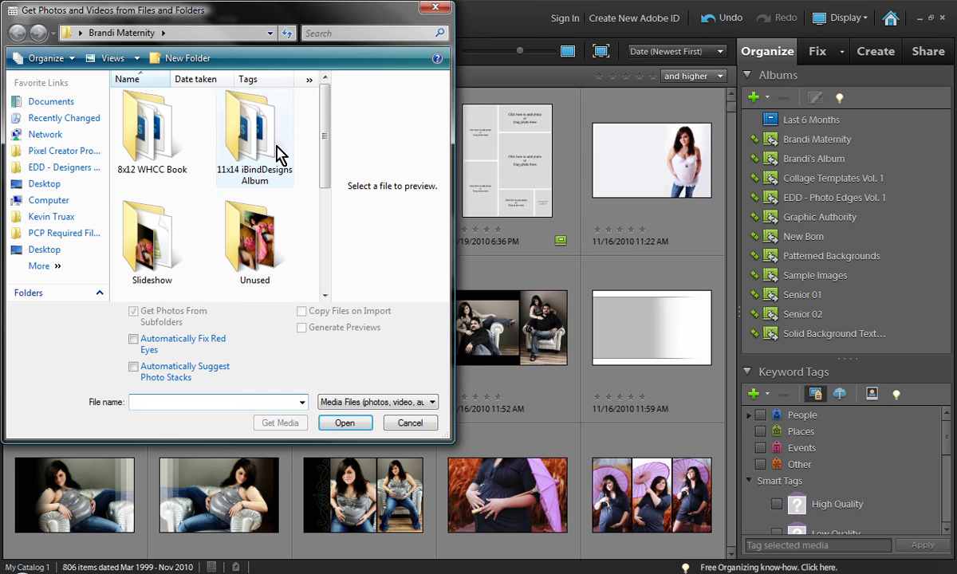
# Choose the prints folder on the Desktop and import all its media.
pyautogui.click(43, 183)
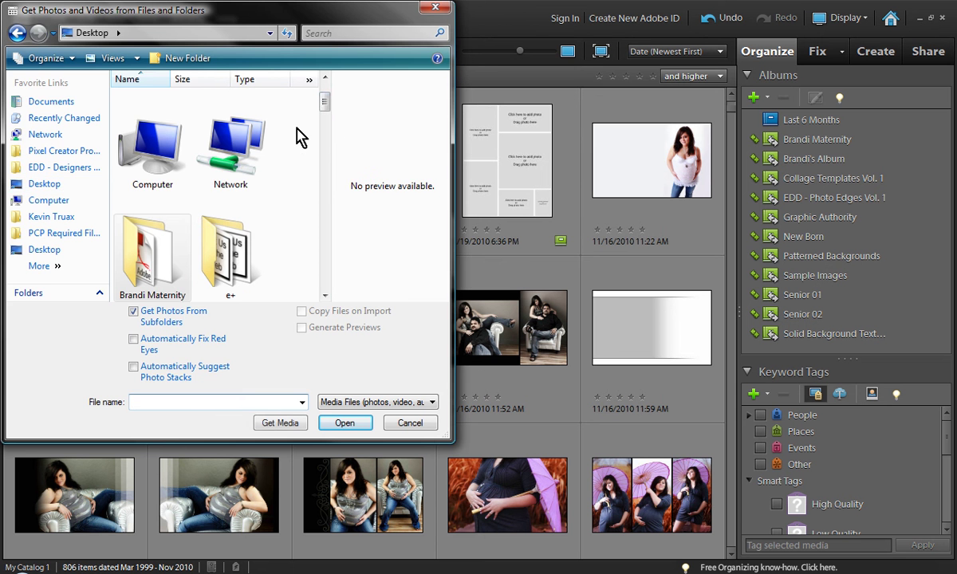
pyautogui.moveTo(325, 107); pyautogui.dragTo(331, 188)
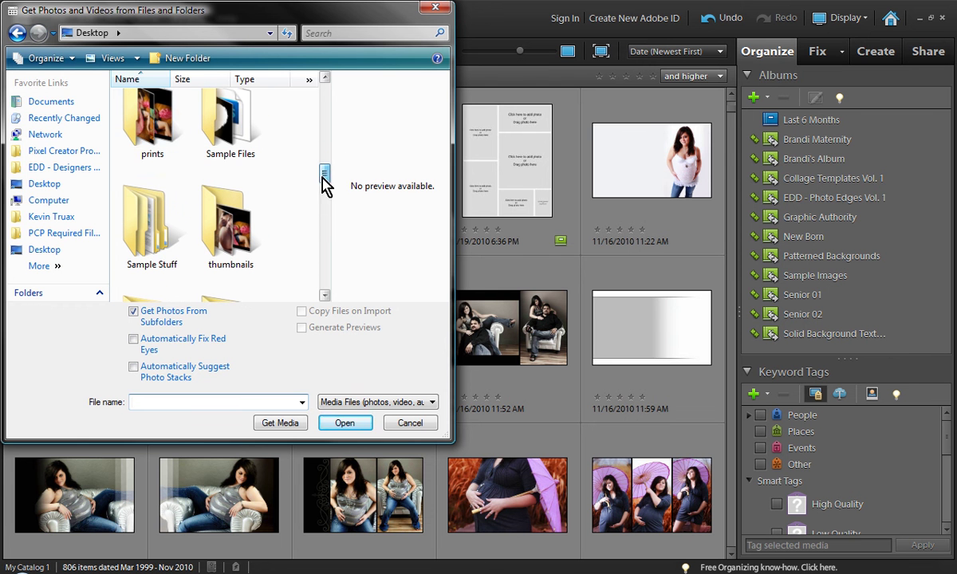
pyautogui.click(239, 251)
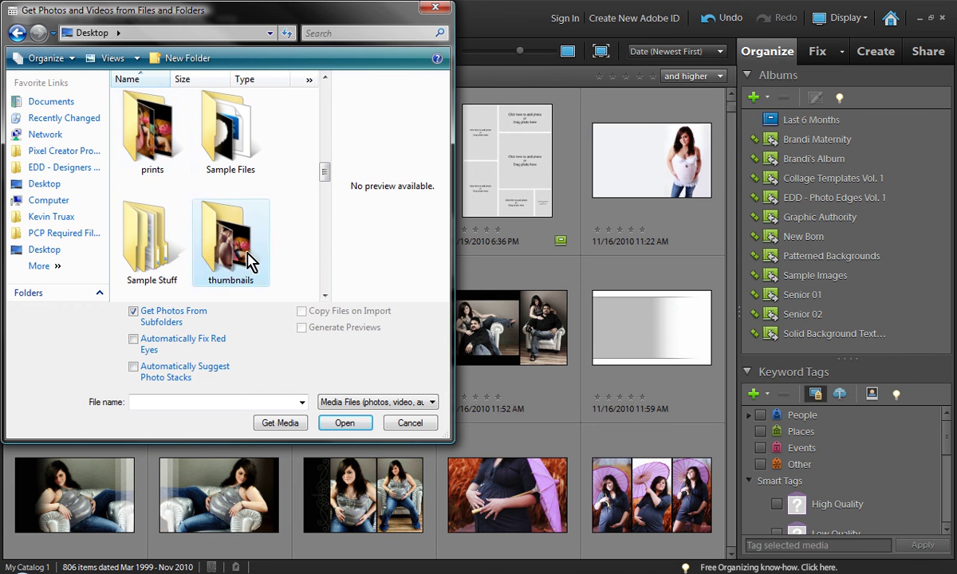
pyautogui.click(163, 142)
pyautogui.click(193, 204)
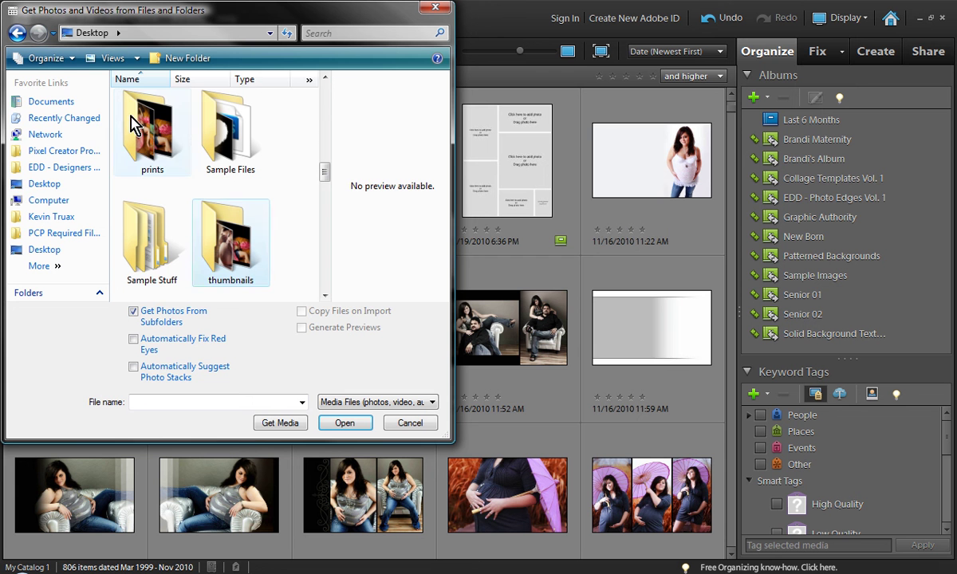
pyautogui.click(167, 130)
pyautogui.doubleClick(150, 125)
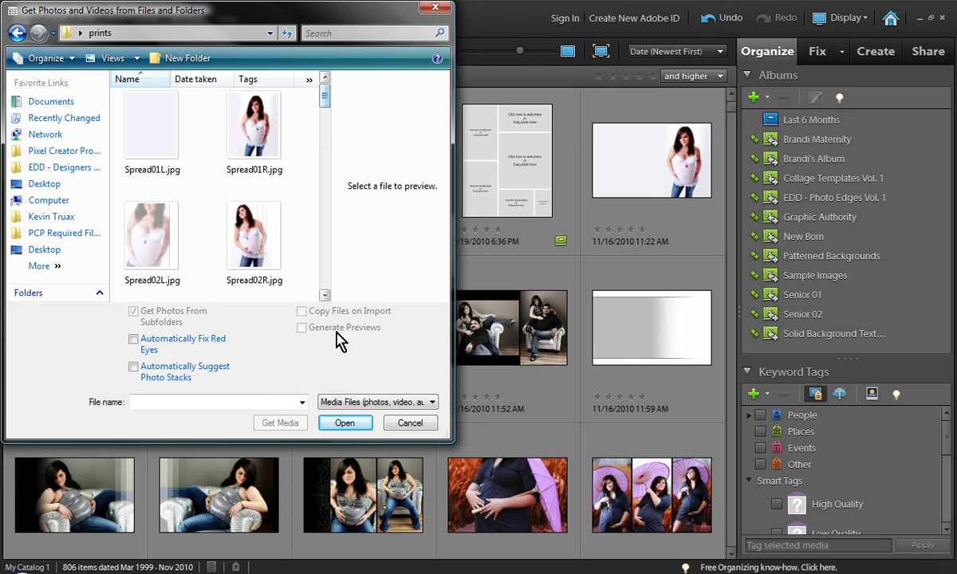
pyautogui.click(16, 36)
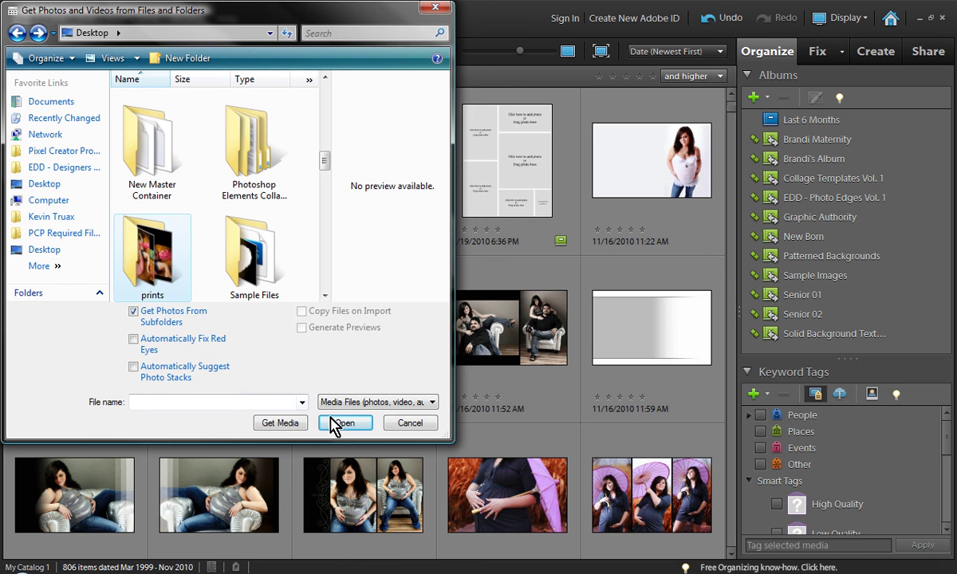
pyautogui.click(281, 421)
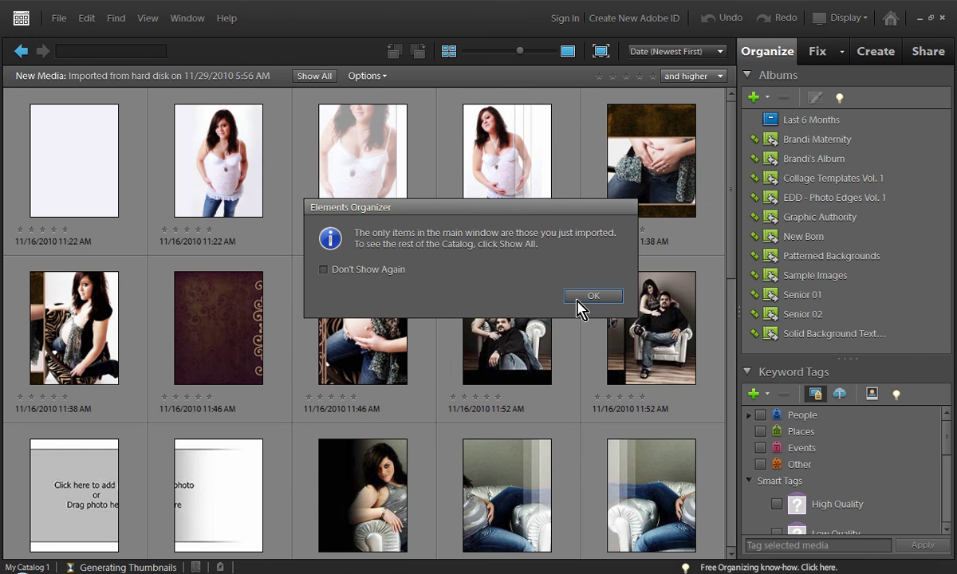
# Dismiss the import notice, scroll through the 34 split halves and select the purple-umbrella photo.
pyautogui.click(582, 298)
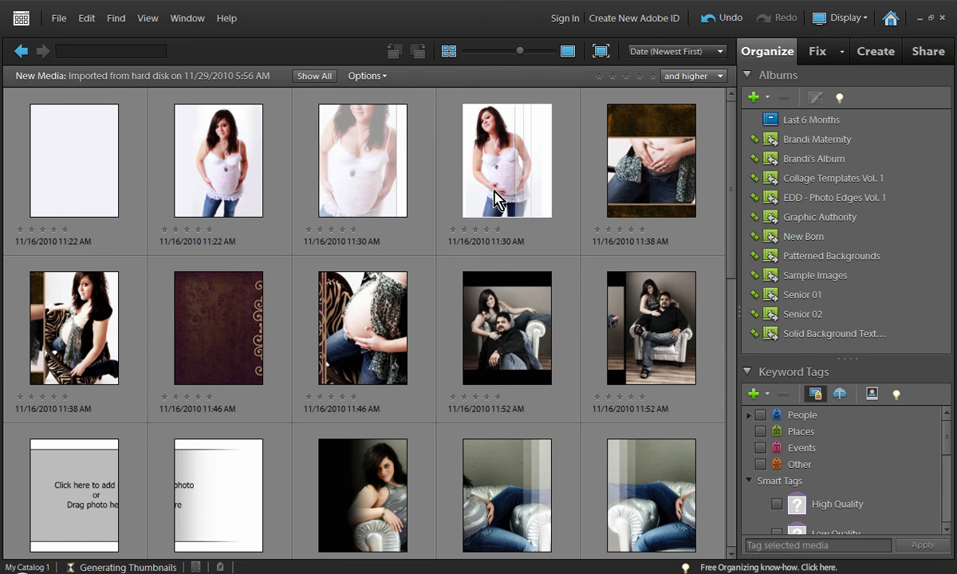
pyautogui.moveTo(733, 221); pyautogui.dragTo(735, 512)
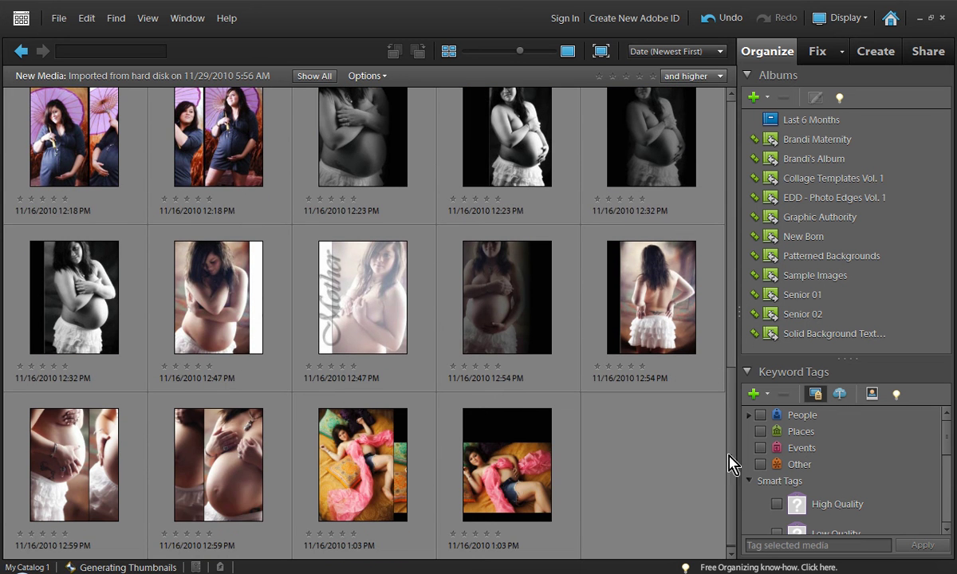
pyautogui.moveTo(729, 456); pyautogui.dragTo(740, 164)
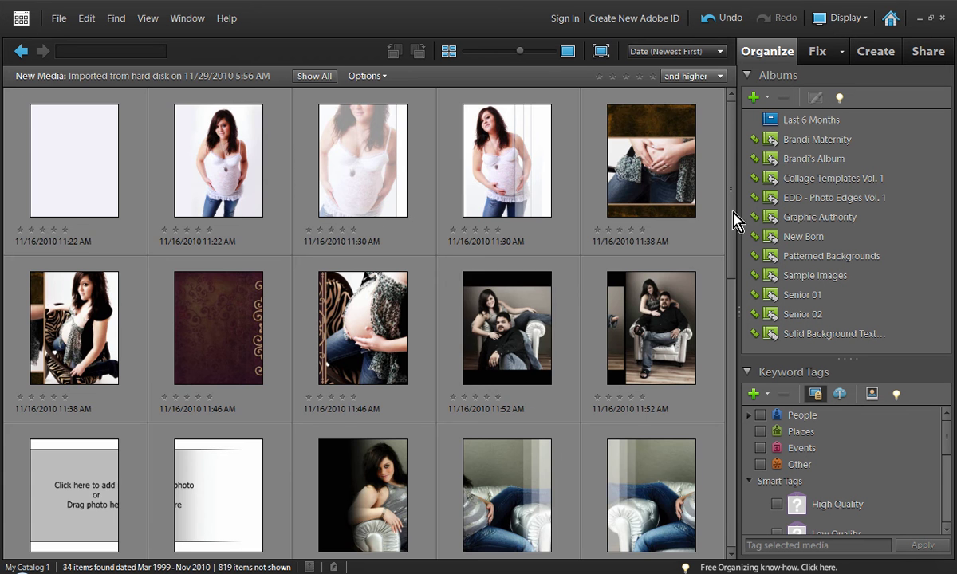
pyautogui.moveTo(733, 223); pyautogui.dragTo(750, 514)
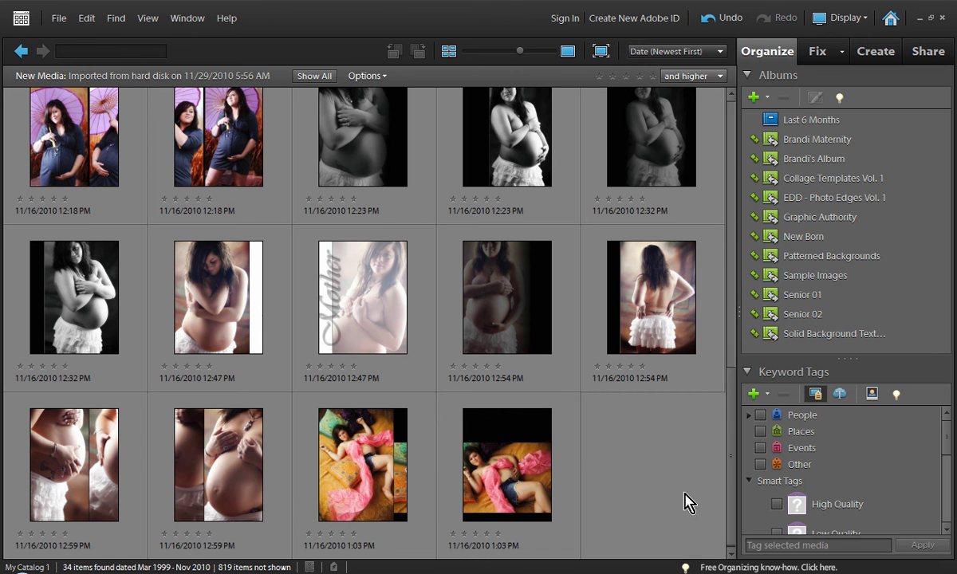
pyautogui.moveTo(733, 428); pyautogui.dragTo(732, 311)
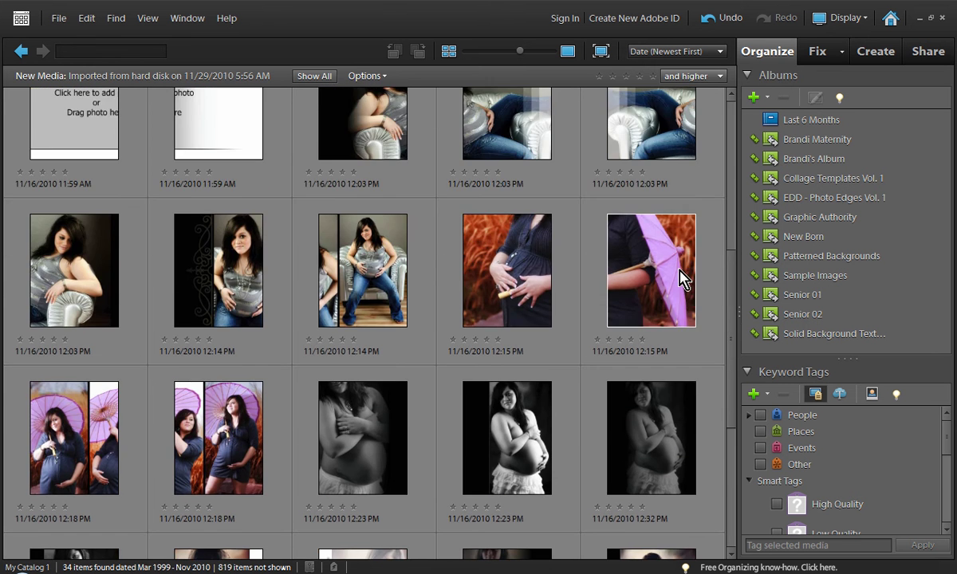
pyautogui.click(680, 278)
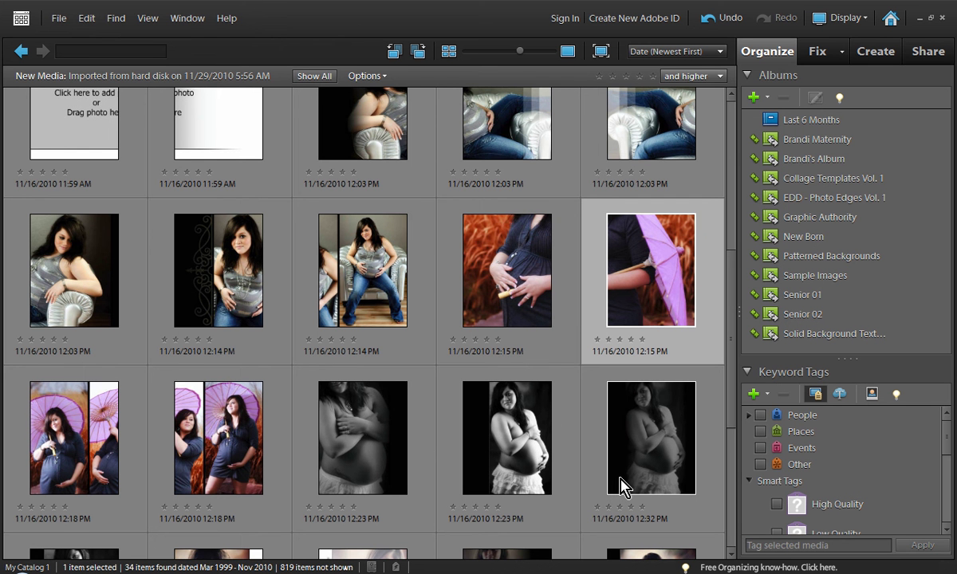